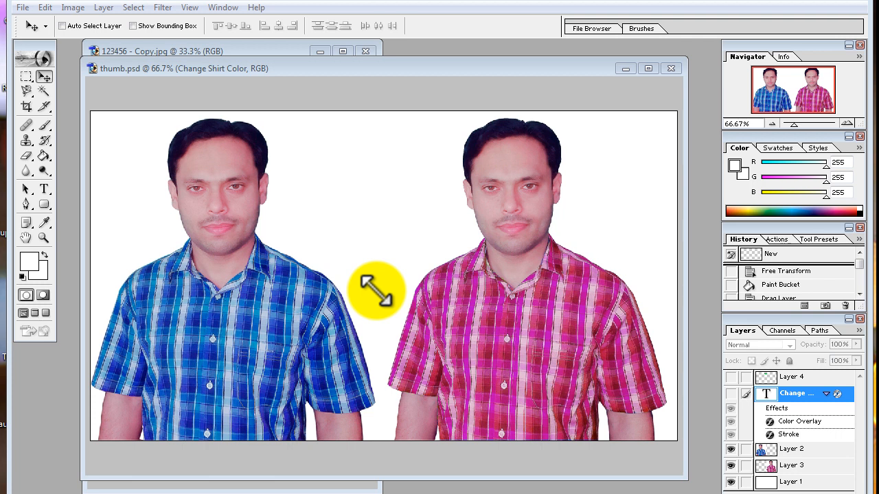
Close the thumb.psd image and launch Adobe Photoshop from the desktop.
click(670, 68)
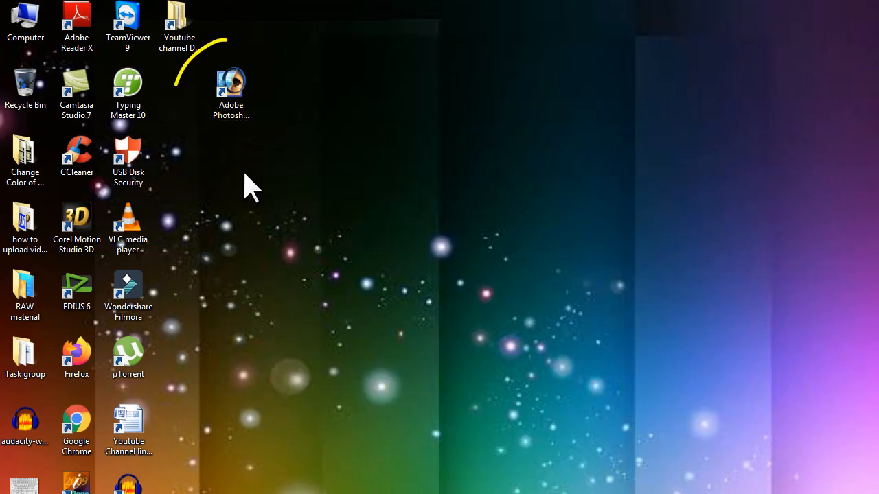
right_click(233, 113)
click(247, 118)
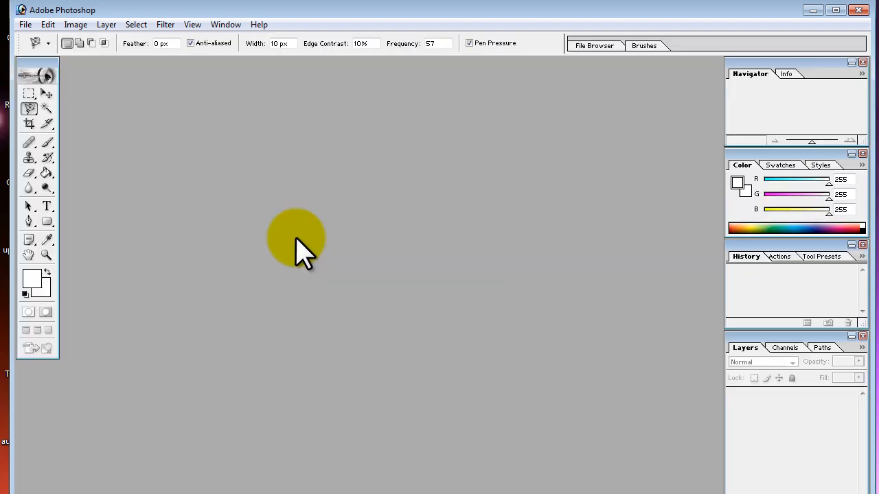
Open the image 123456 - Copy from the folder Change Color of cloths in Photoshop.
click(25, 24)
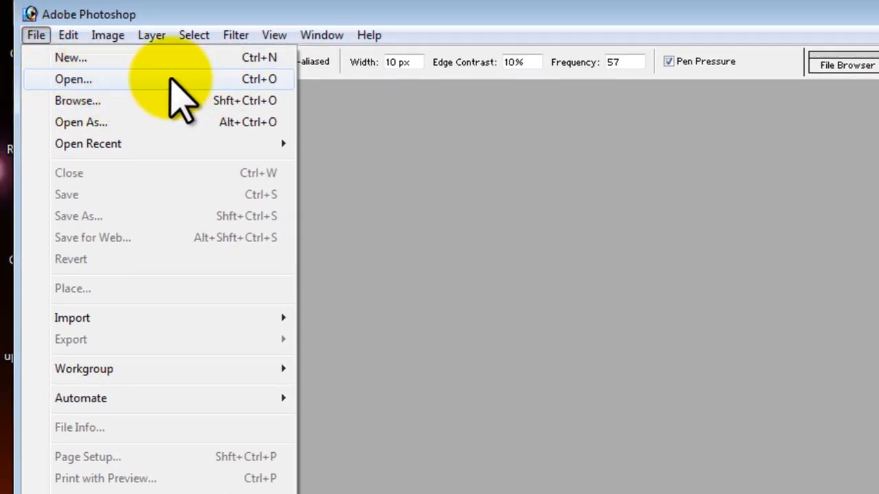
click(166, 79)
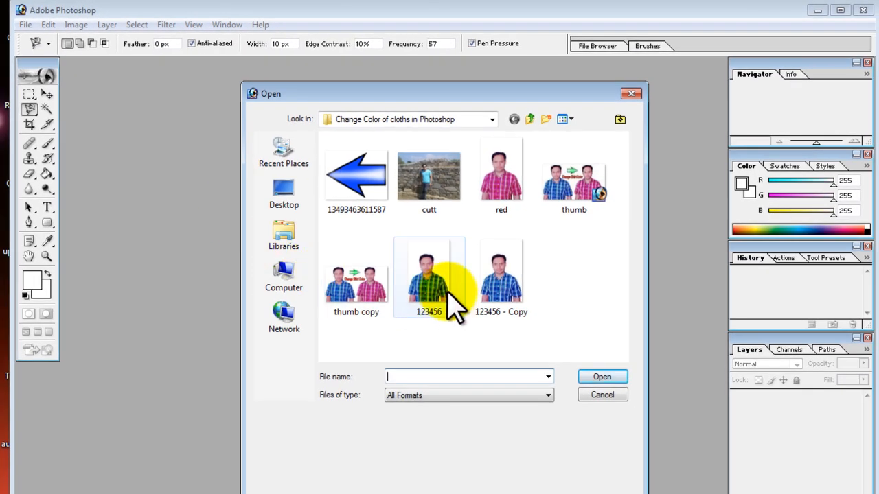
click(499, 328)
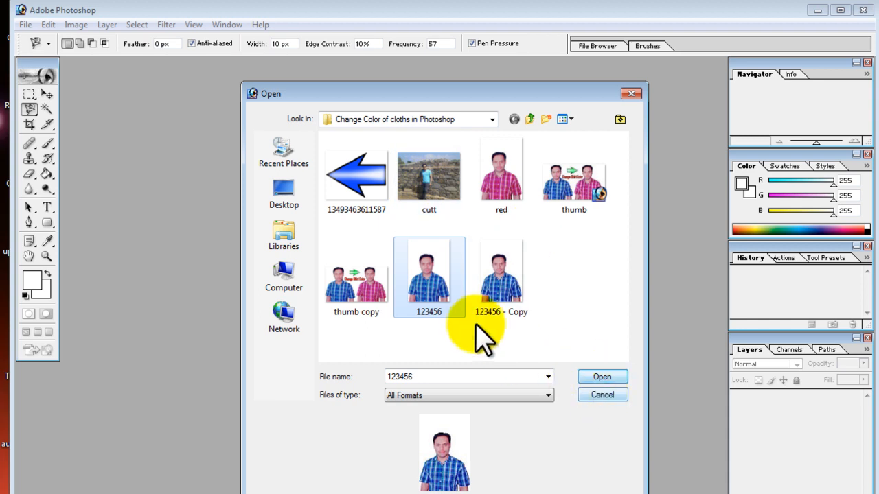
click(581, 378)
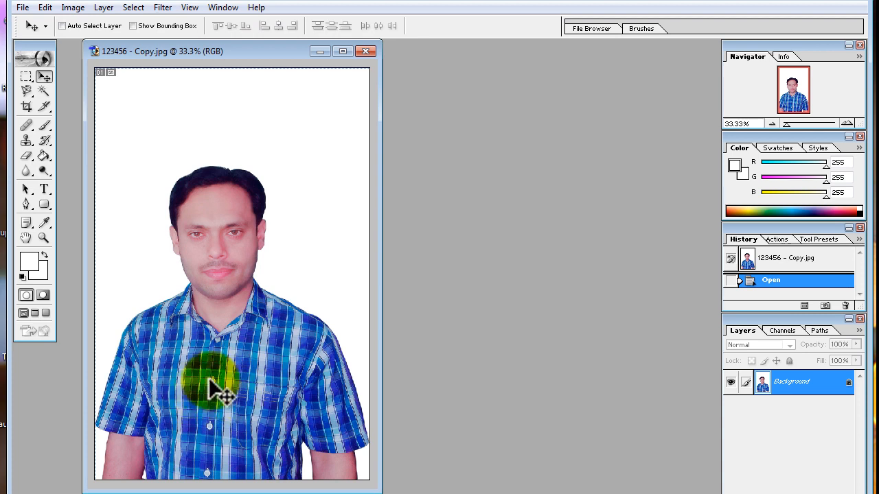
Duplicate the image as 123456 - Copy copy and place the duplicate's window beside the original.
click(72, 8)
click(74, 65)
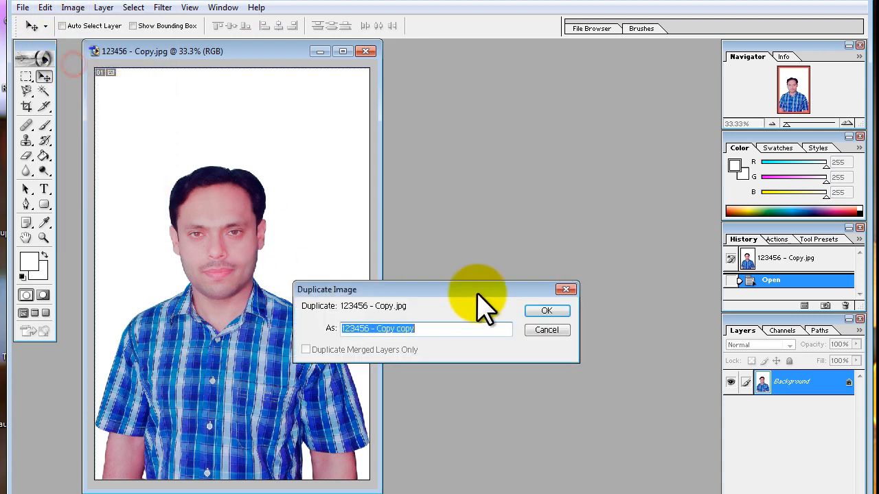
click(539, 313)
drag(230, 85, 521, 62)
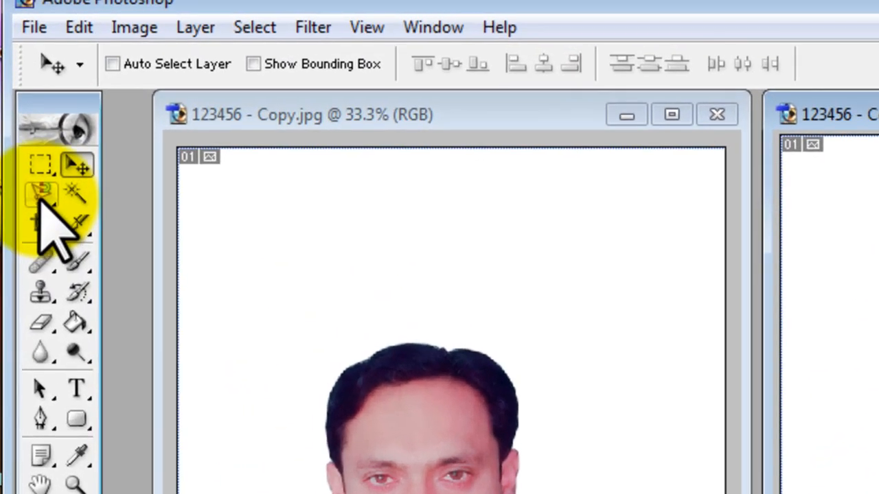
Select the whole shirt in the duplicate image by tracing its outline with the Magnetic Lasso tool.
click(21, 96)
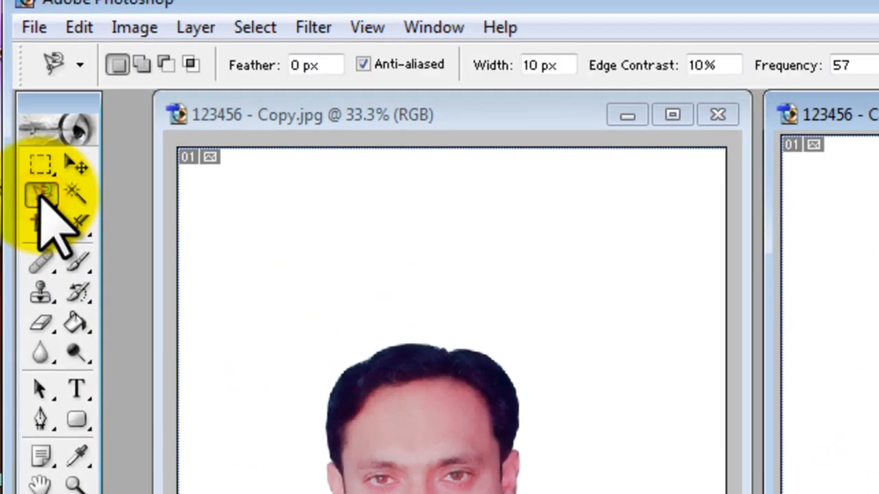
click(41, 195)
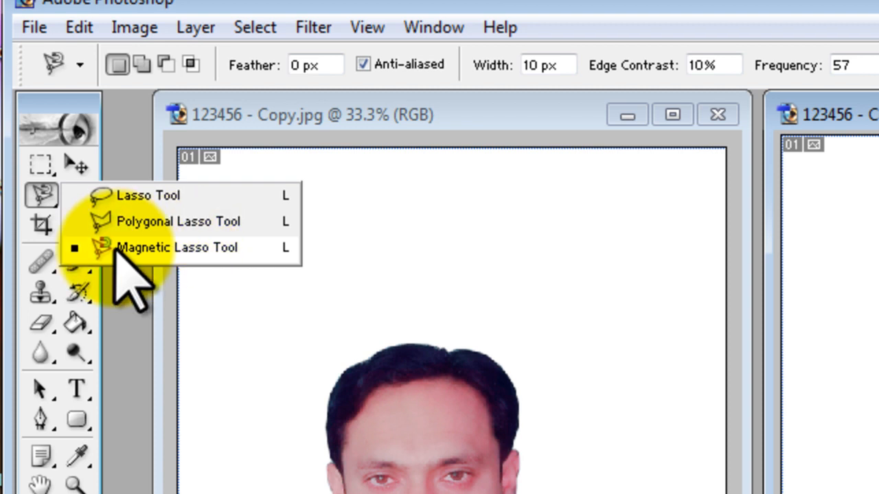
click(144, 247)
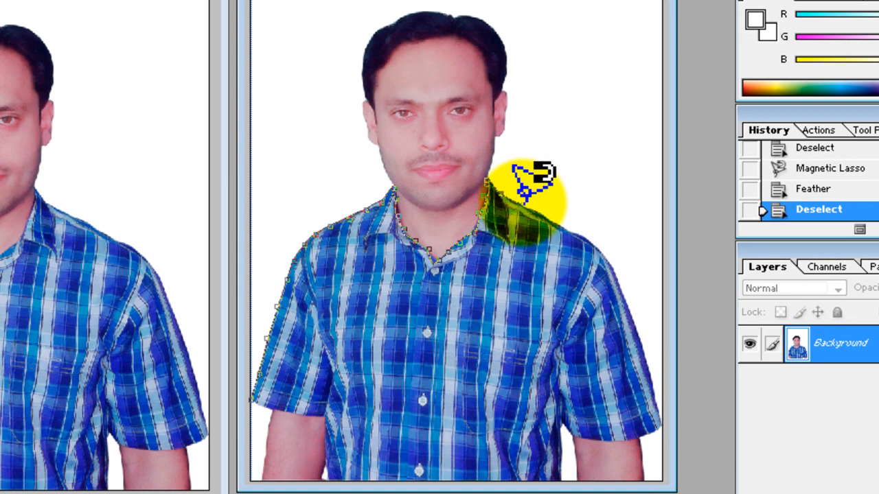
click(523, 205)
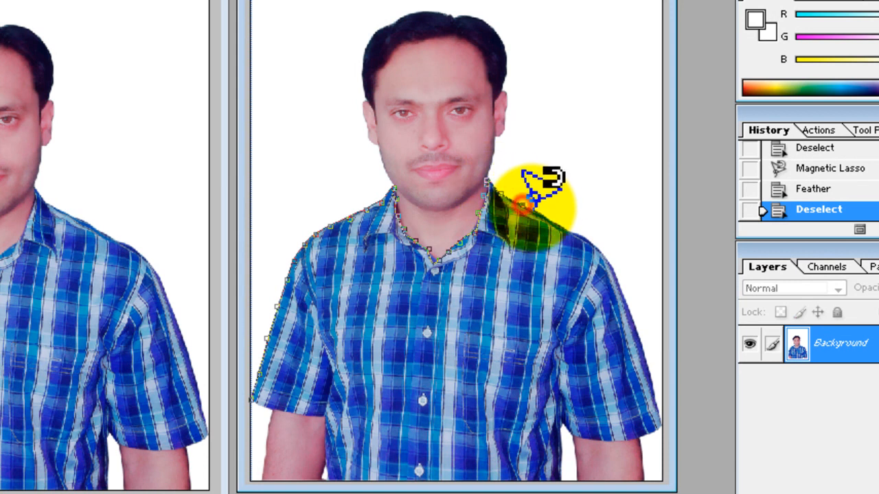
click(558, 224)
click(586, 239)
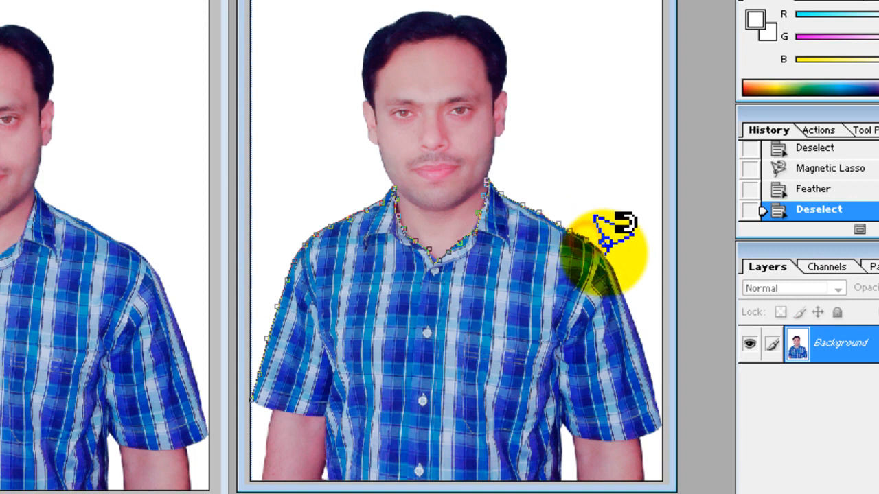
click(604, 252)
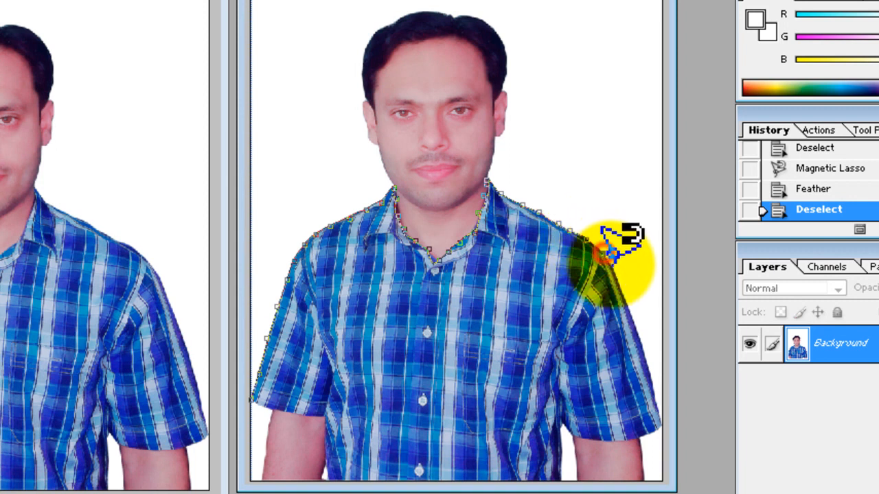
click(624, 303)
click(635, 327)
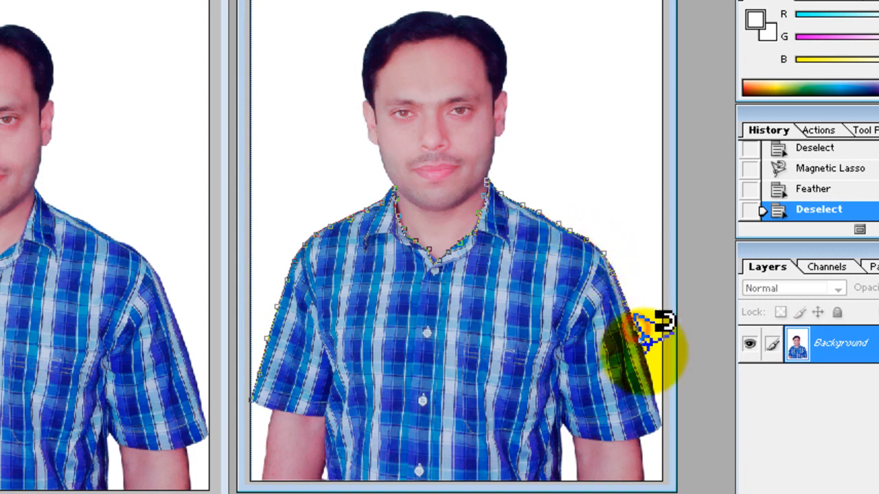
click(644, 351)
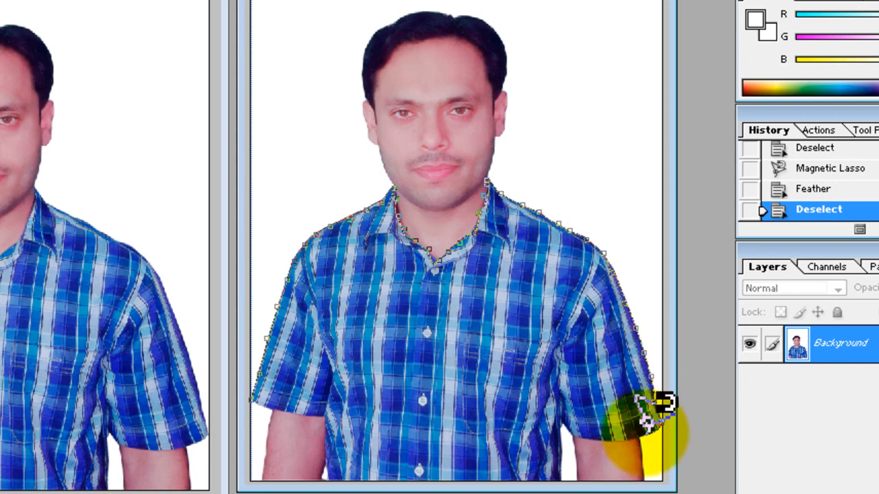
double_click(602, 440)
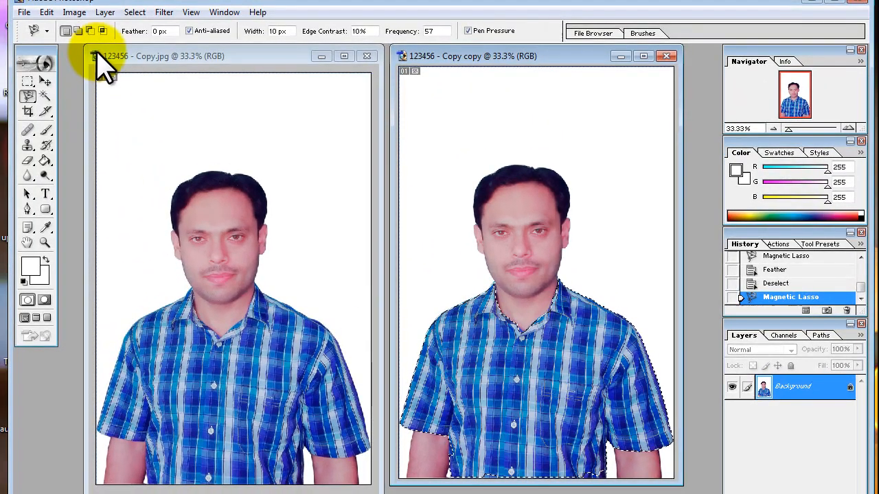
click(97, 53)
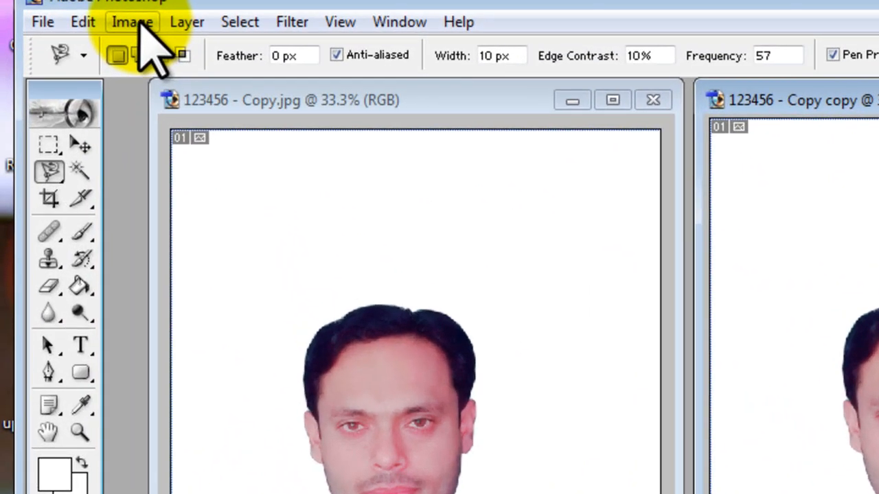
click(134, 21)
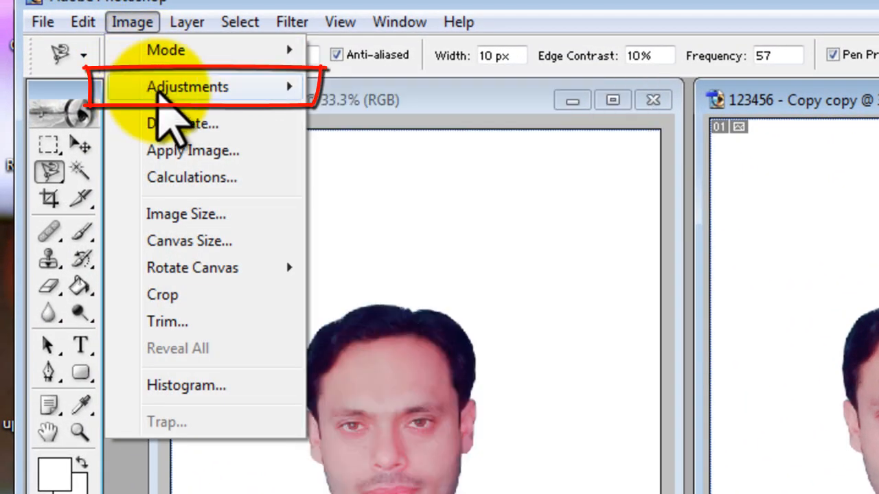
mouse_move(208, 93)
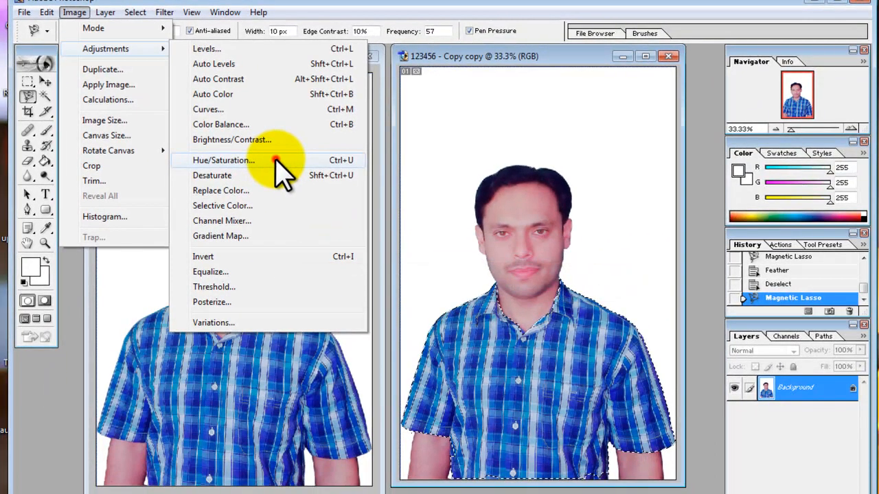
click(450, 287)
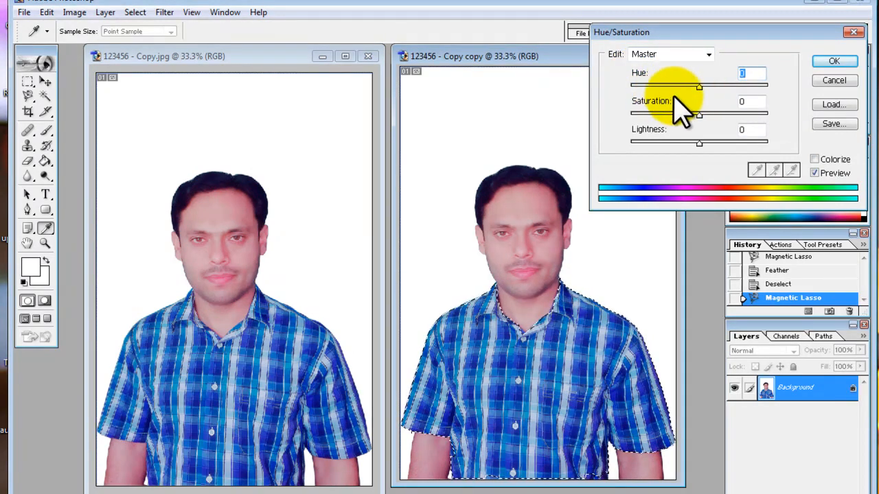
click(853, 33)
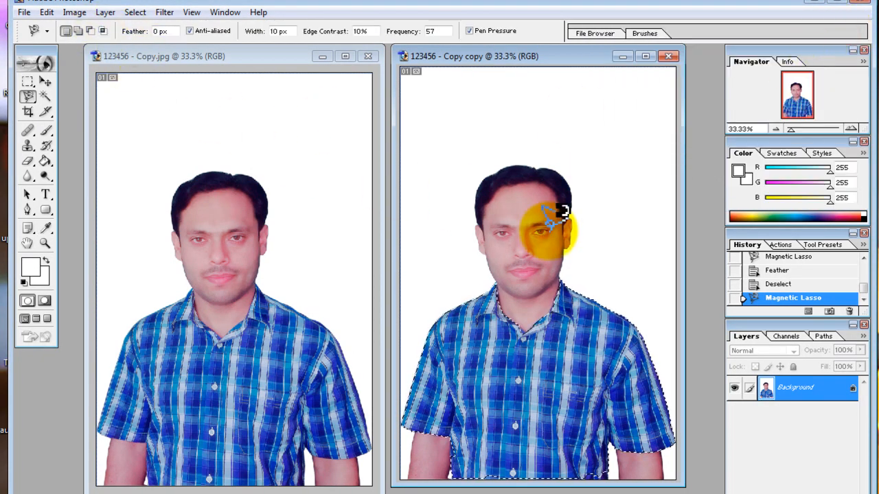
Recolour the selected shirt red with Hue/Saturation at a hue of +138, and deselect it.
key(ctrl+u)
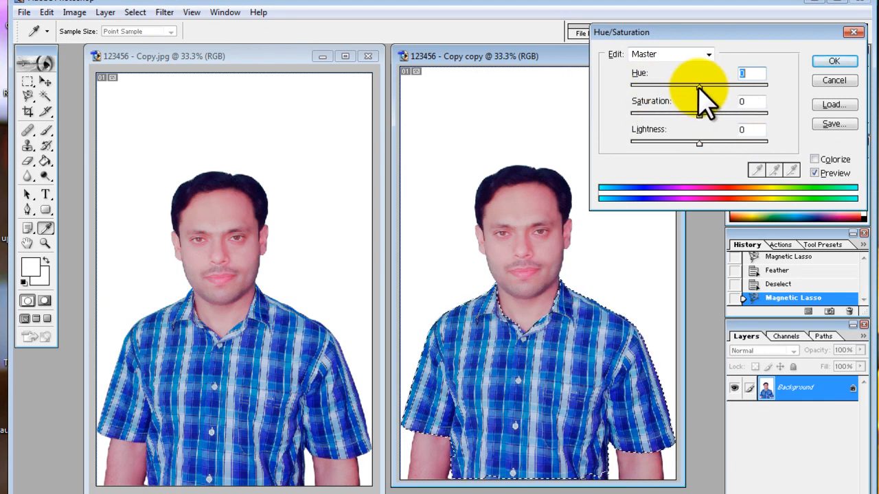
mouse_move(699, 87)
mouse_down()
mouse_move(630, 87)
mouse_move(695, 88)
mouse_up()
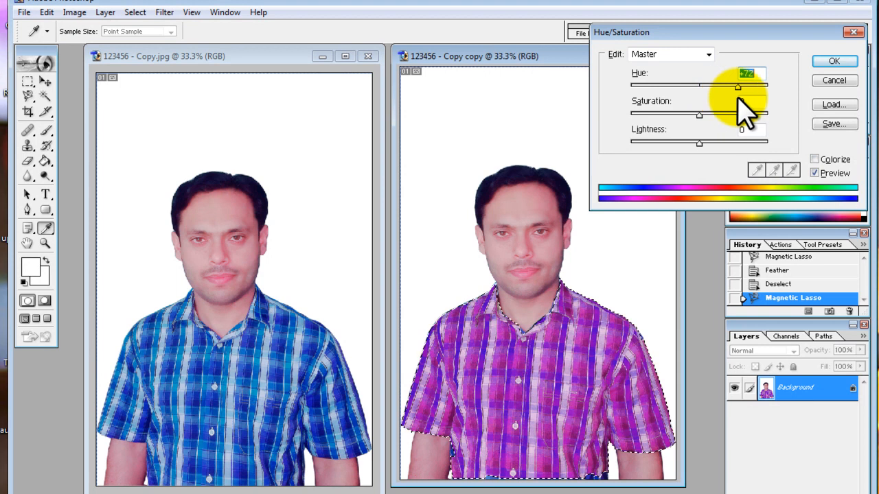
drag(739, 99, 688, 129)
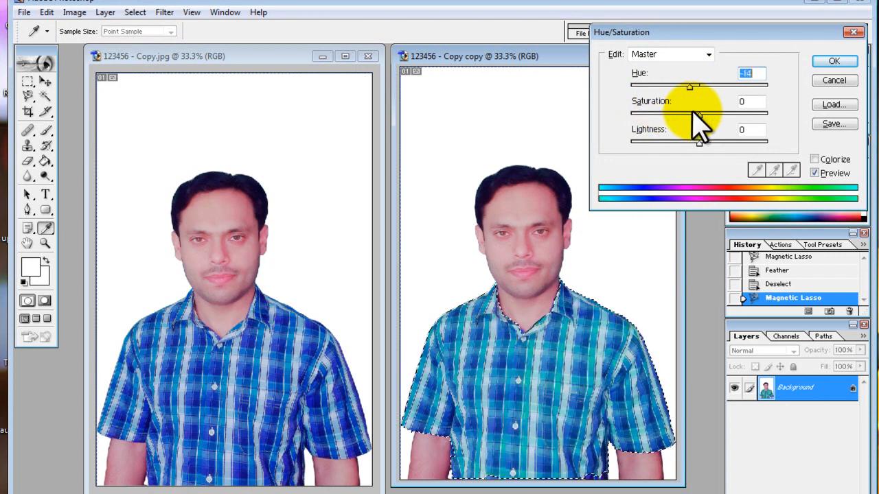
mouse_move(739, 113)
mouse_down()
mouse_move(753, 115)
mouse_move(738, 122)
mouse_up()
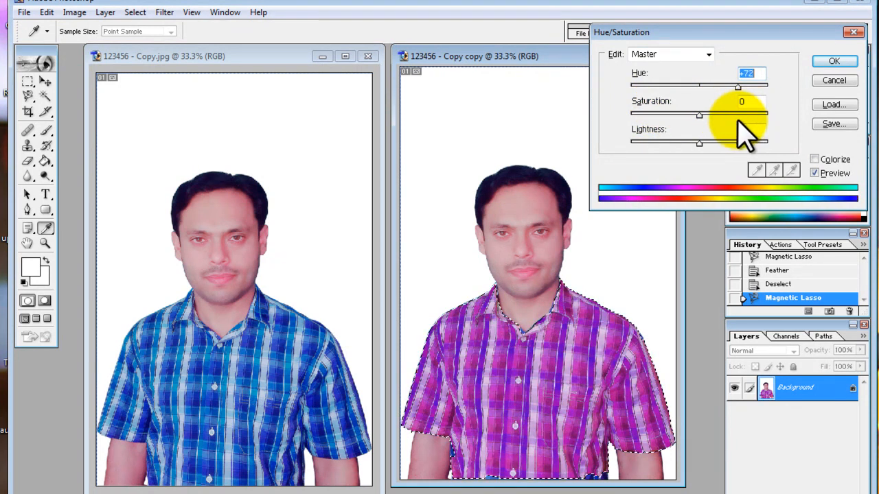
drag(745, 89, 762, 103)
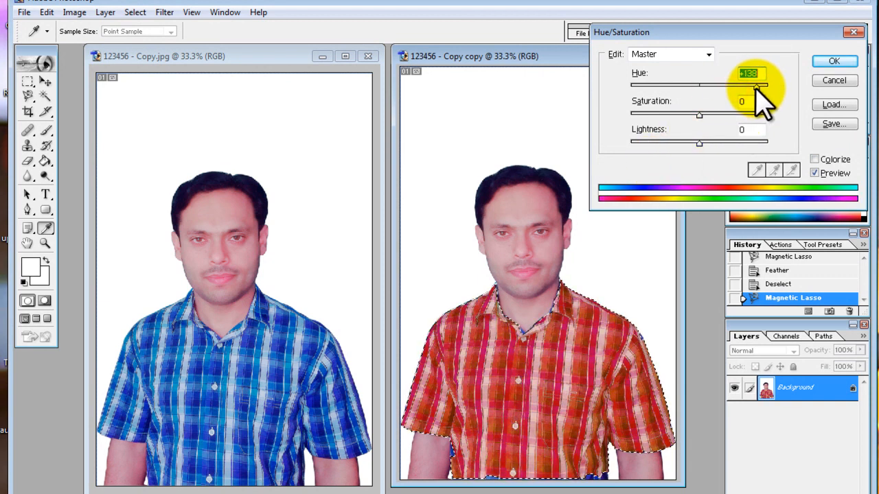
click(833, 60)
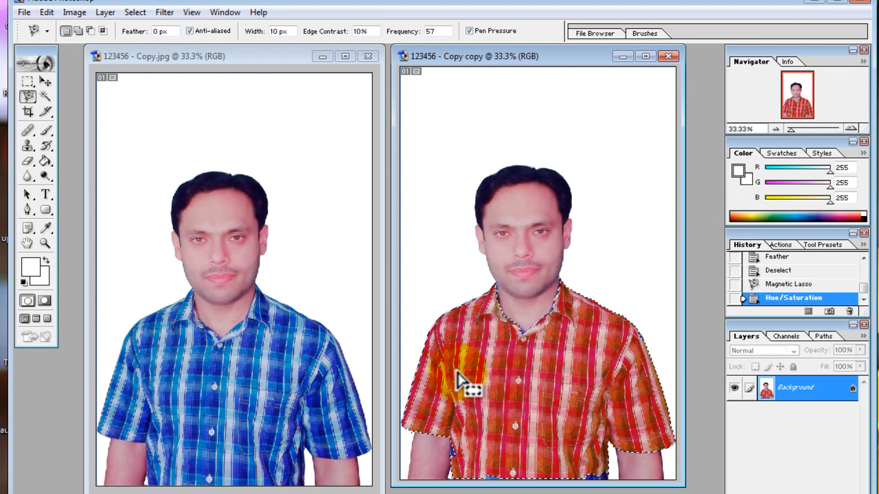
right_click(467, 340)
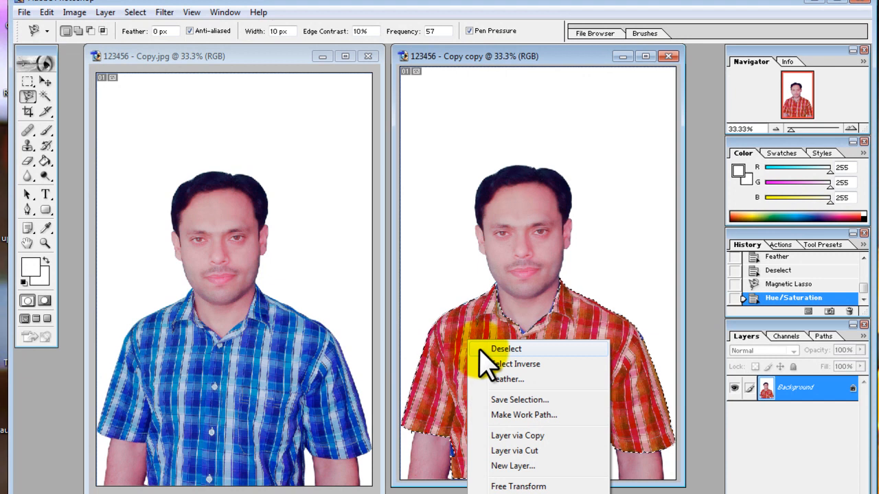
click(481, 350)
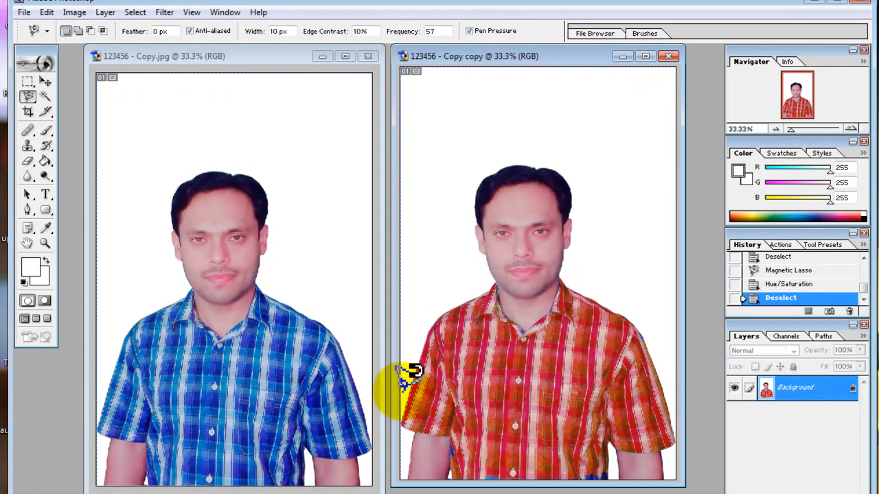